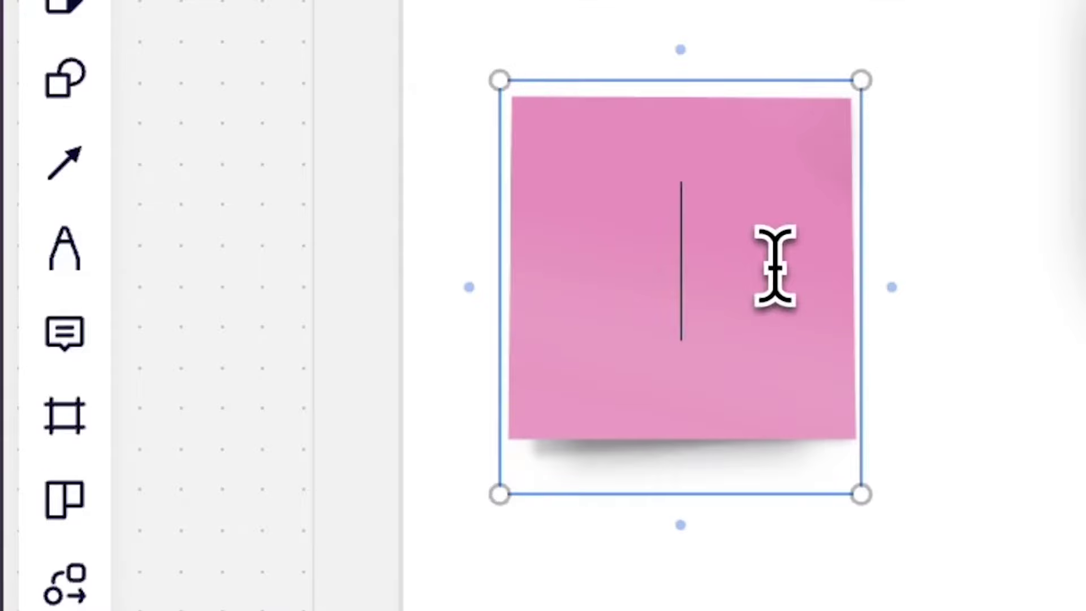
Look over the board's information, export options and content search, then close them.
type("Tex")
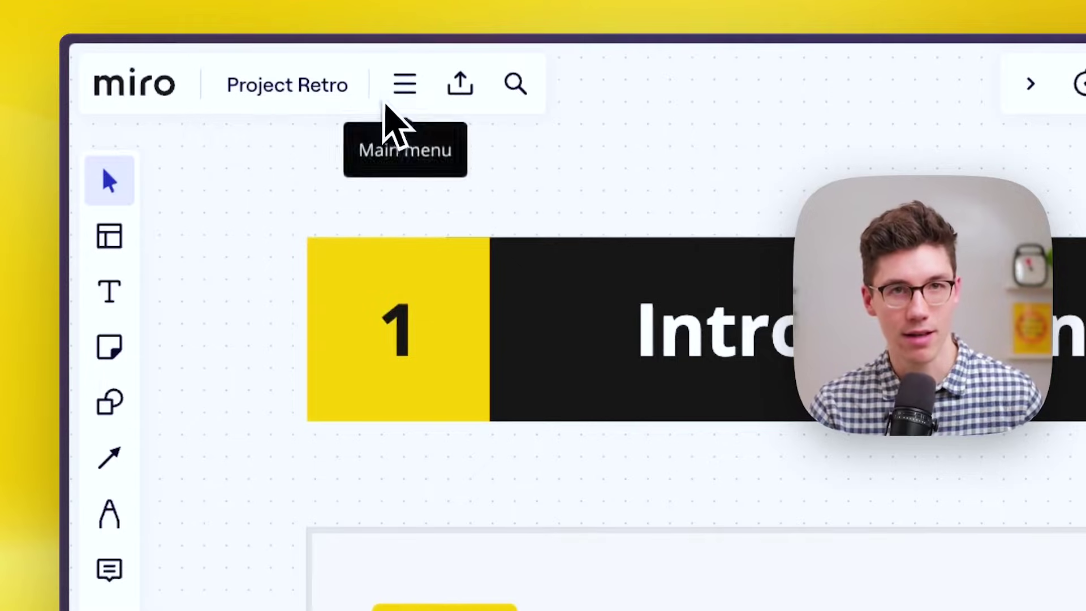
left_click(339, 92)
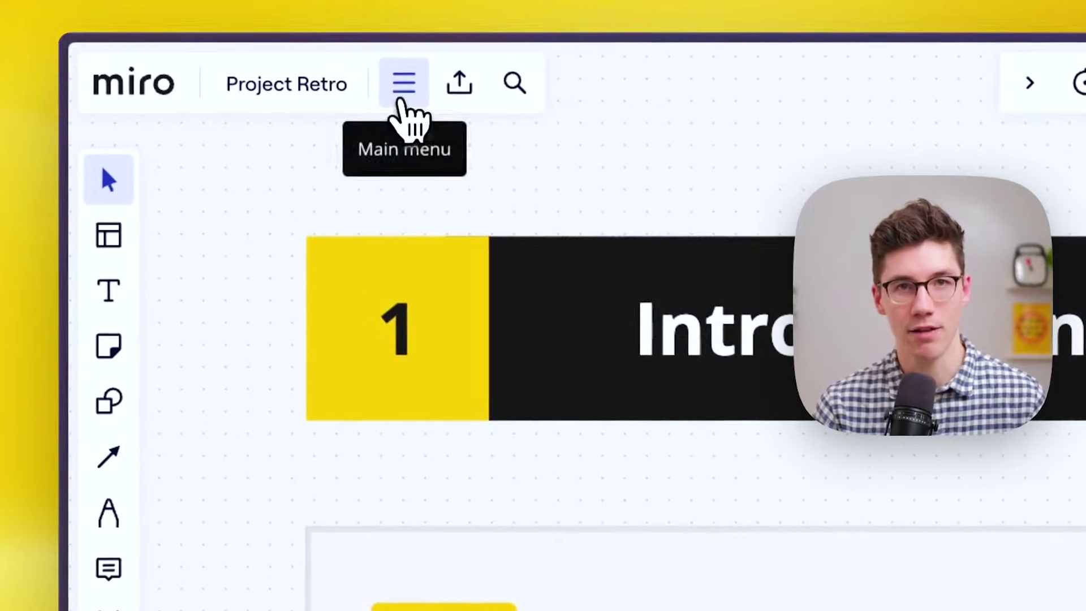
left_click(337, 28)
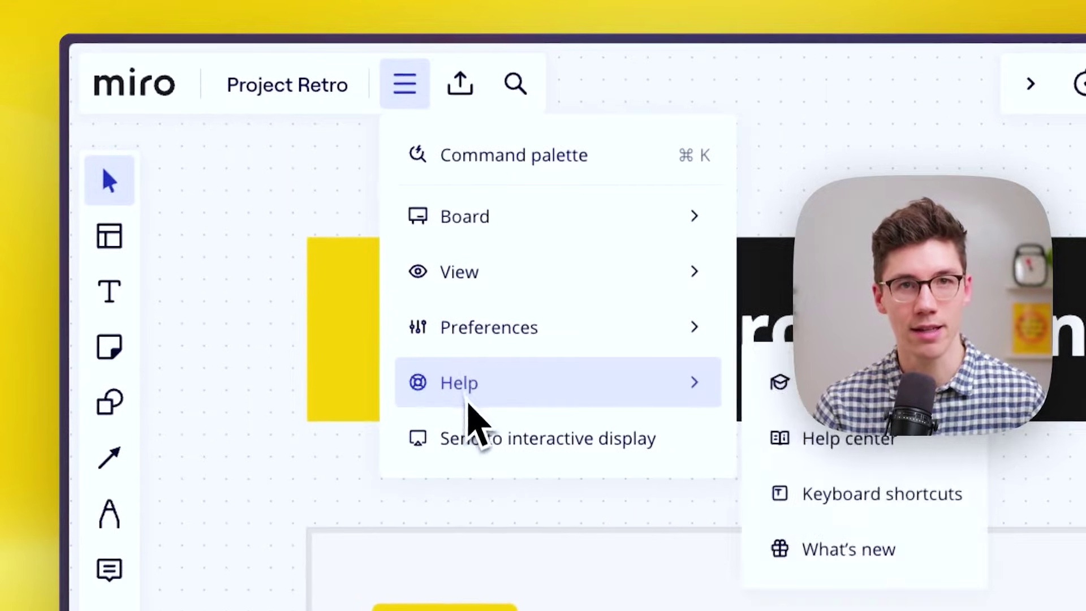
left_click(468, 93)
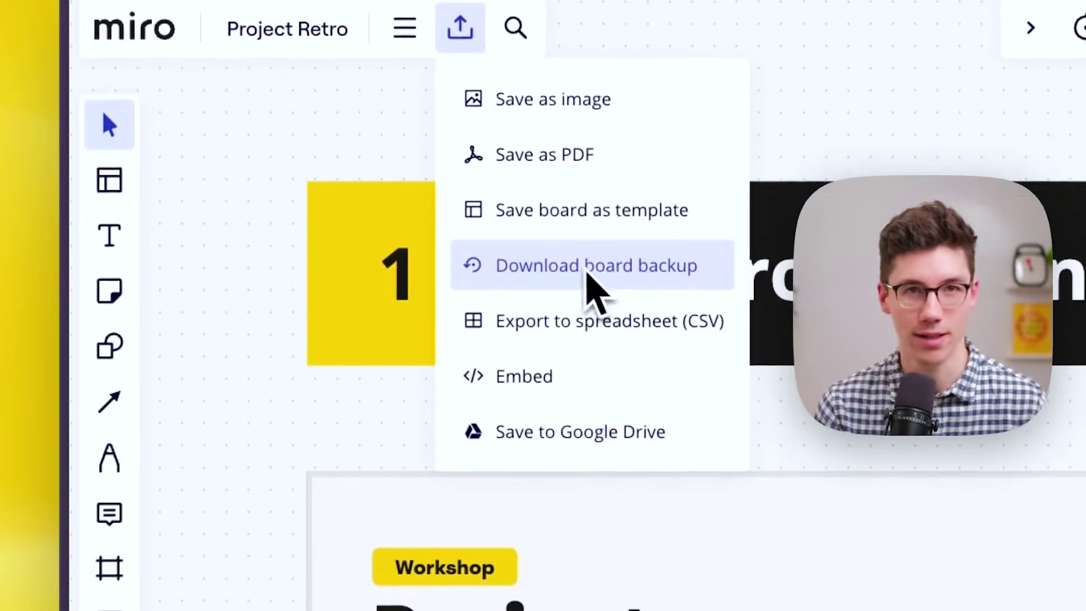
left_click(371, 145)
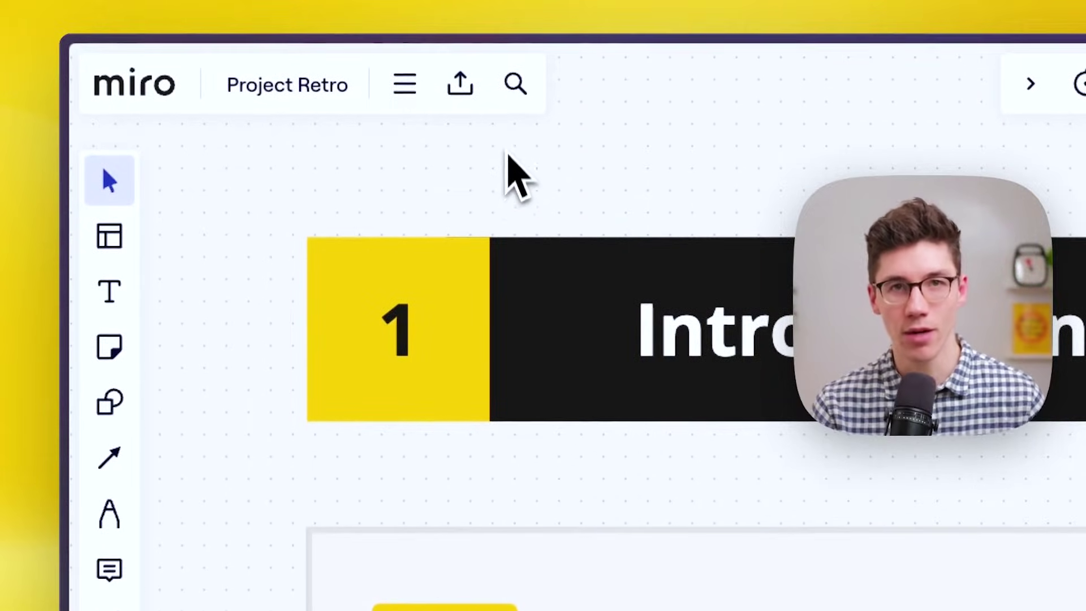
left_click(515, 94)
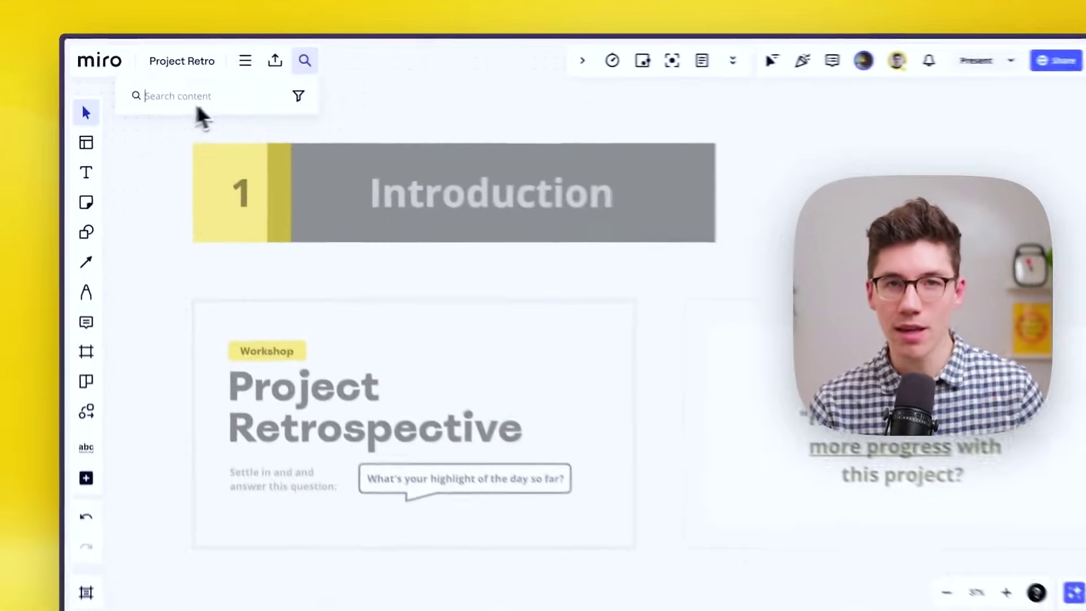
left_click(392, 293)
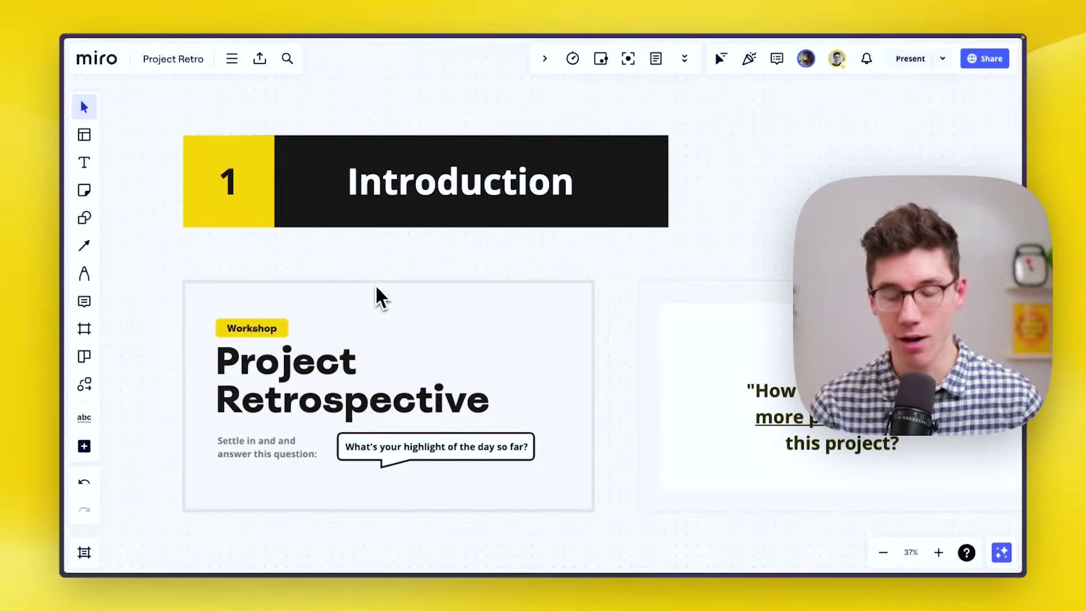
Zoom out, pan toward the Closing section, then zoom in on the Sailboat frame to about 53%.
scroll(382, 274, "down", 8)
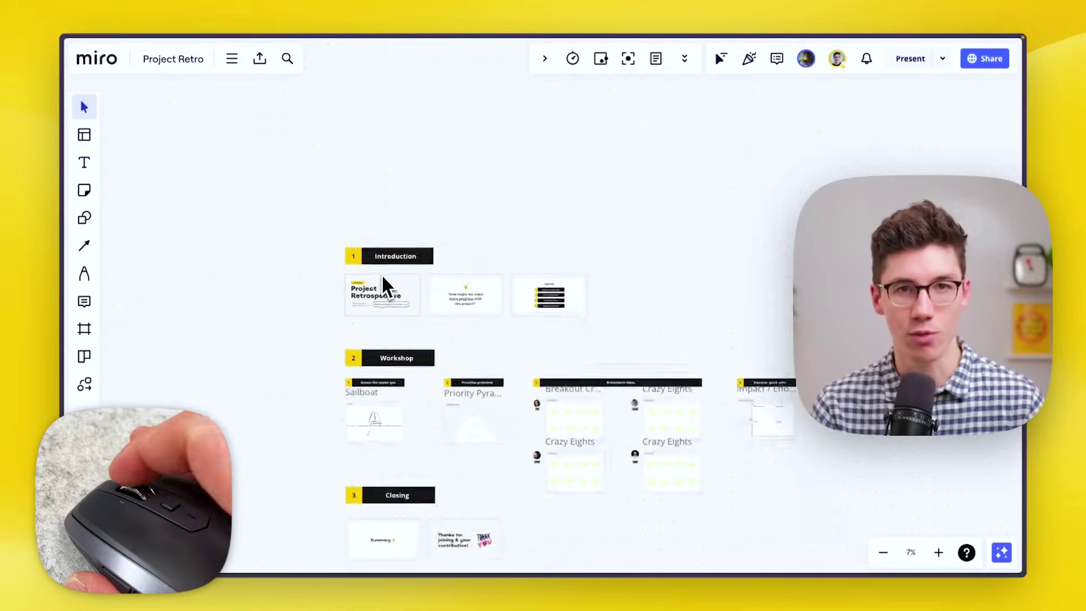
scroll(382, 273, "up", 2)
scroll(382, 273, "down", 1)
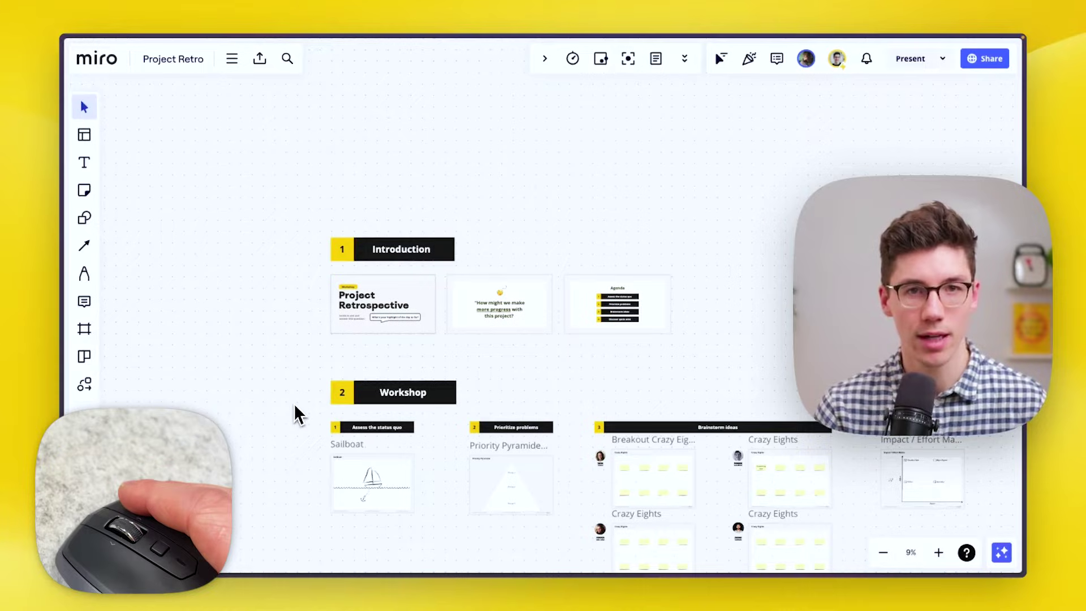
left_click_drag(297, 414, 310, 275)
scroll(373, 305, "up", 3)
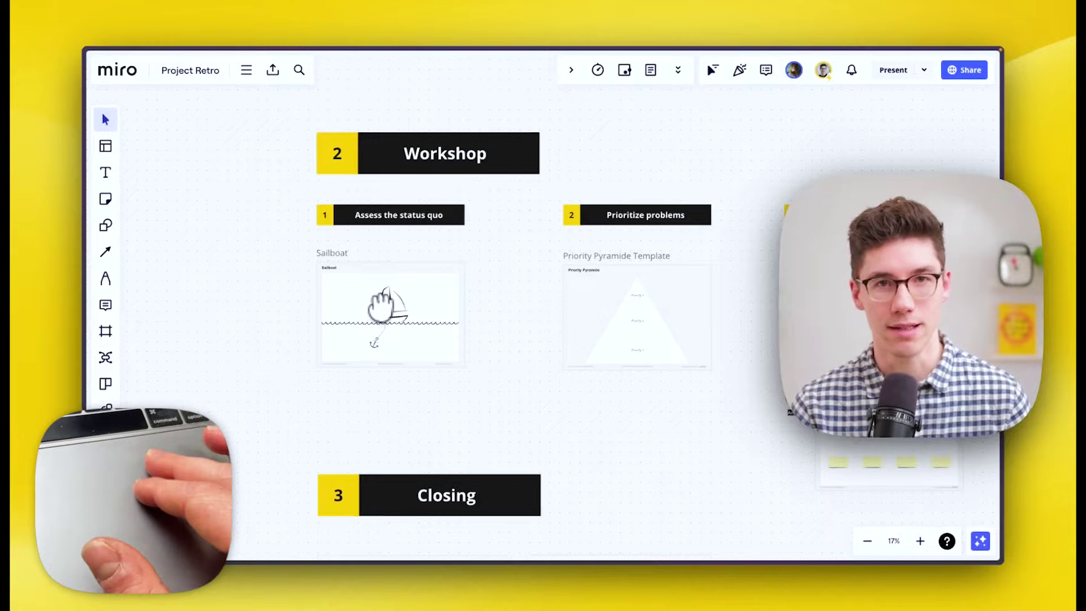
scroll(388, 305, "down", 5)
scroll(310, 261, "right", 5)
scroll(310, 261, "up", 3)
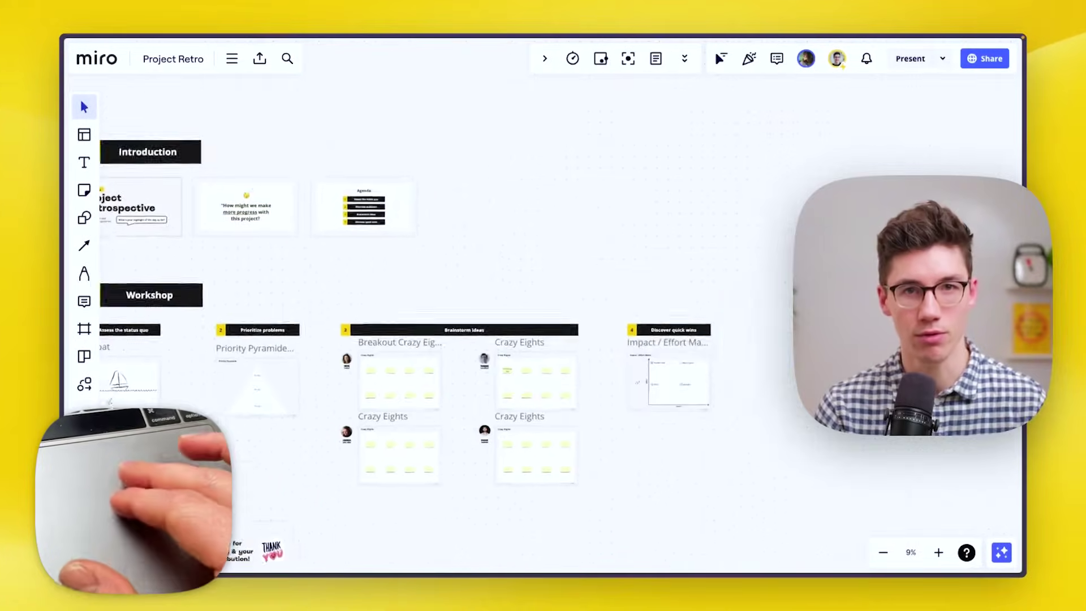
scroll(502, 412, "left", 8)
scroll(408, 356, "up", 5)
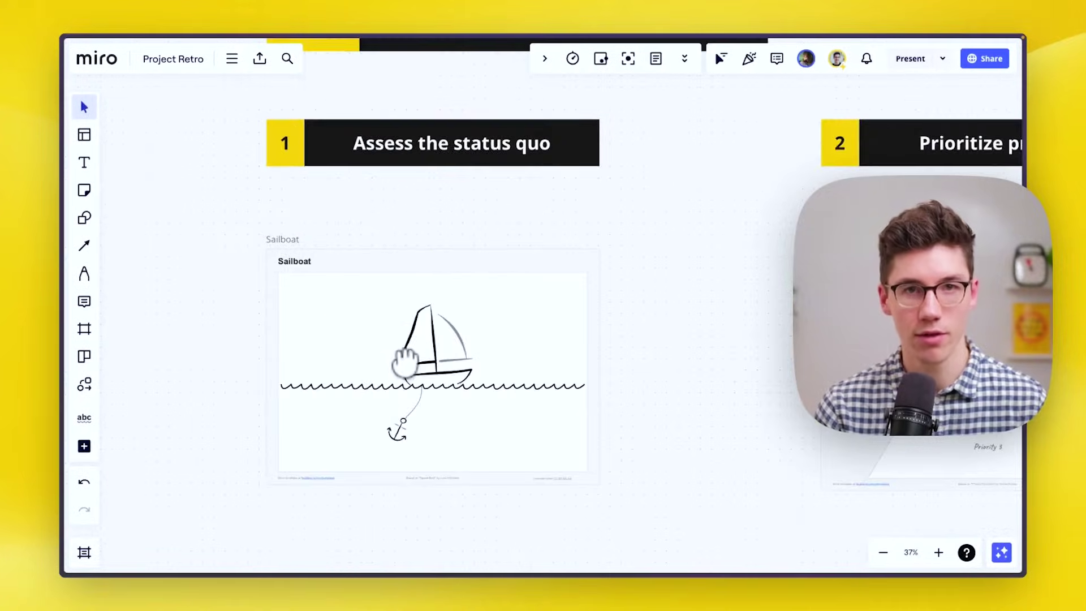
scroll(412, 432, "up", 2)
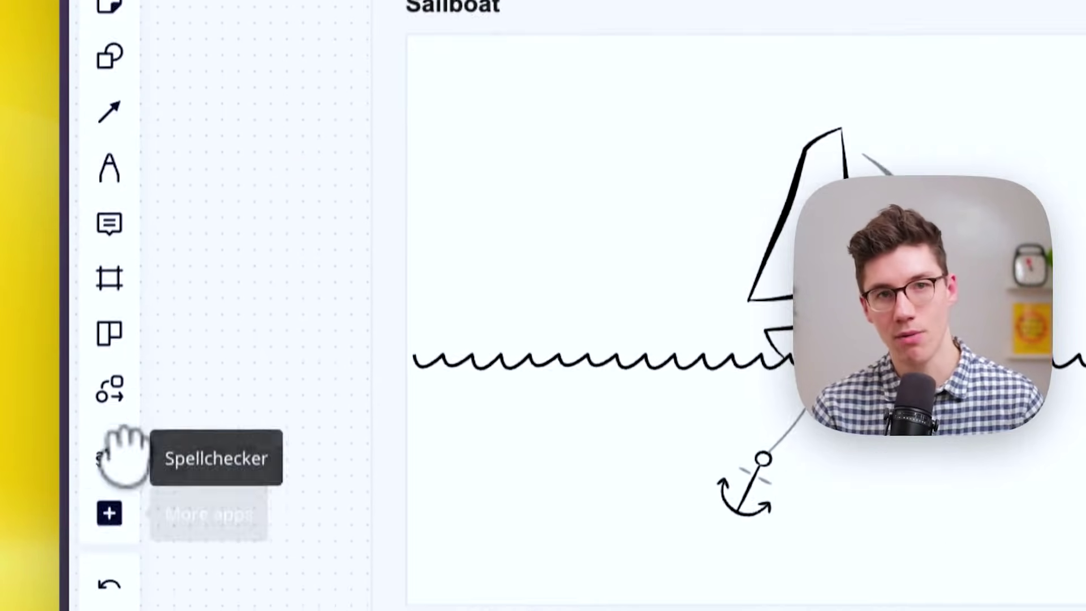
Drag Stickers and Emojis from the More apps list into the left toolbar.
left_click(136, 501)
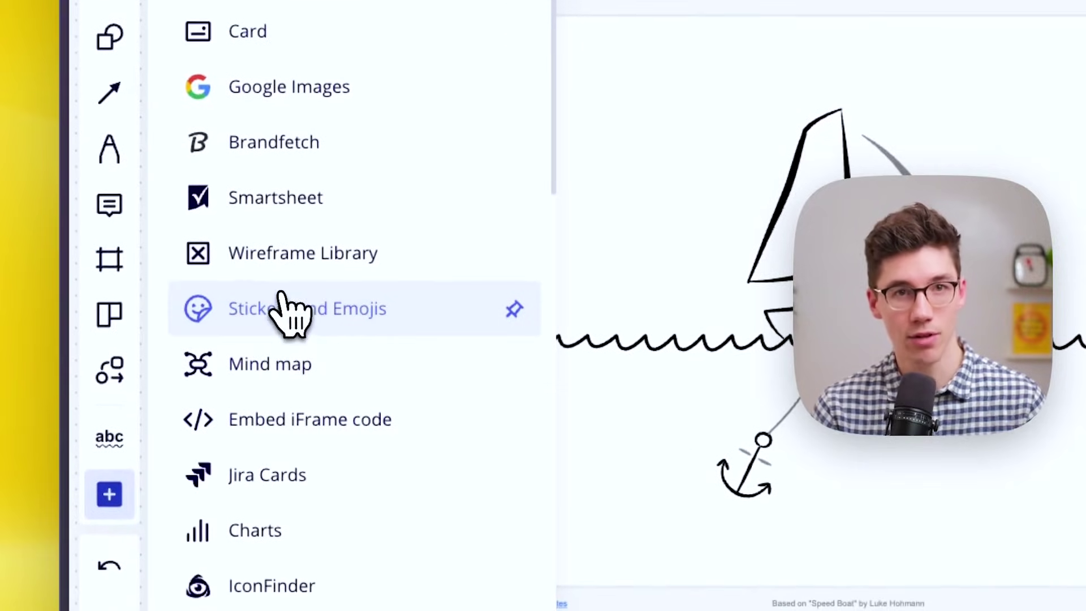
left_click_drag(276, 327, 306, 260)
left_click(139, 488)
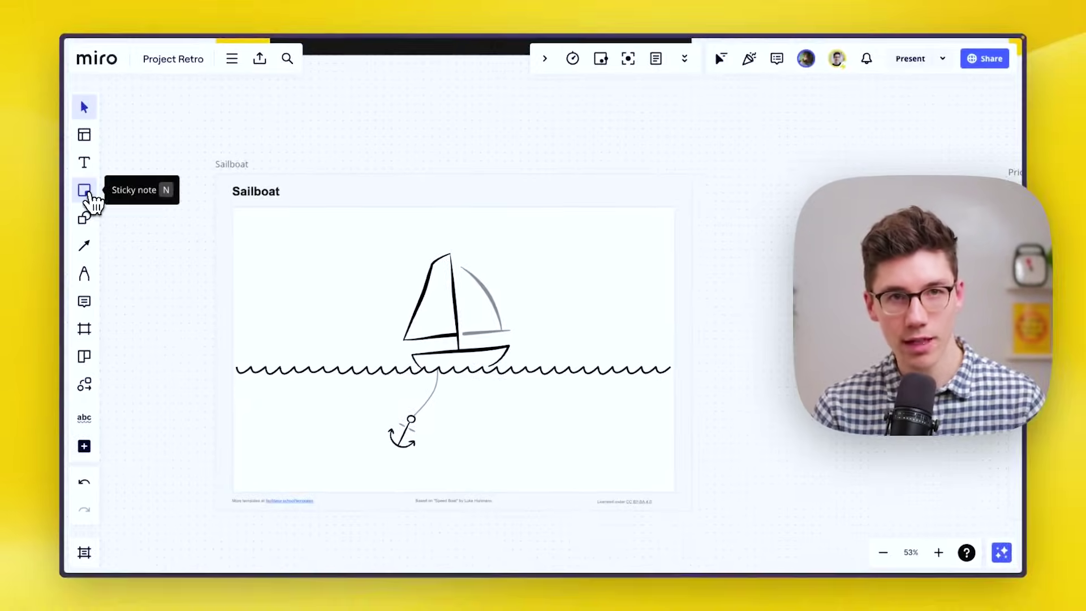
Place a sticky note inside the Sailboat frame and delete the extra note and square.
left_click(88, 191)
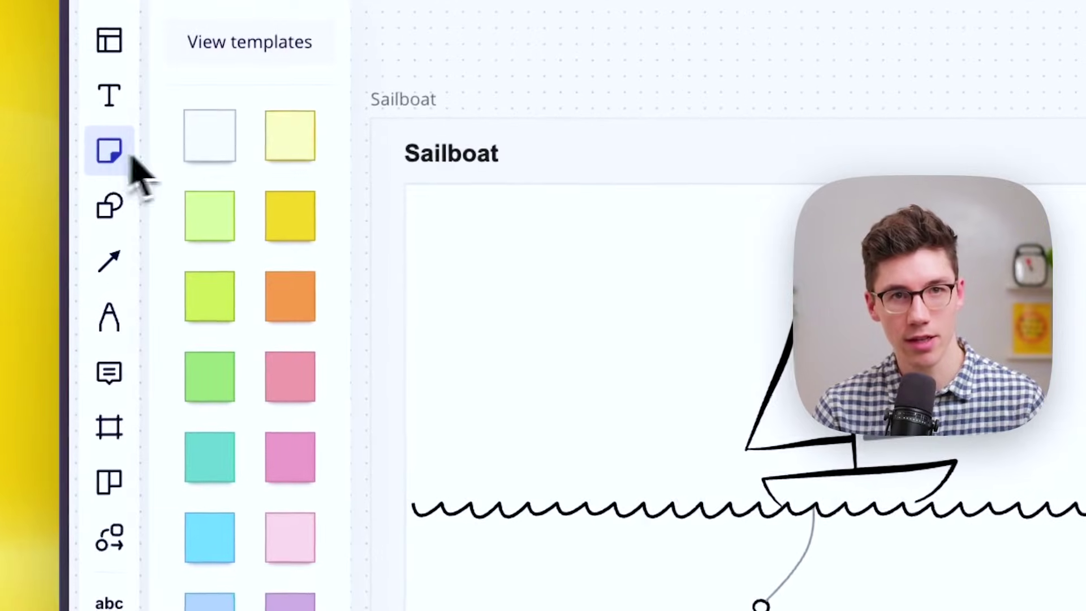
left_click_drag(297, 148, 507, 371)
left_click(306, 328)
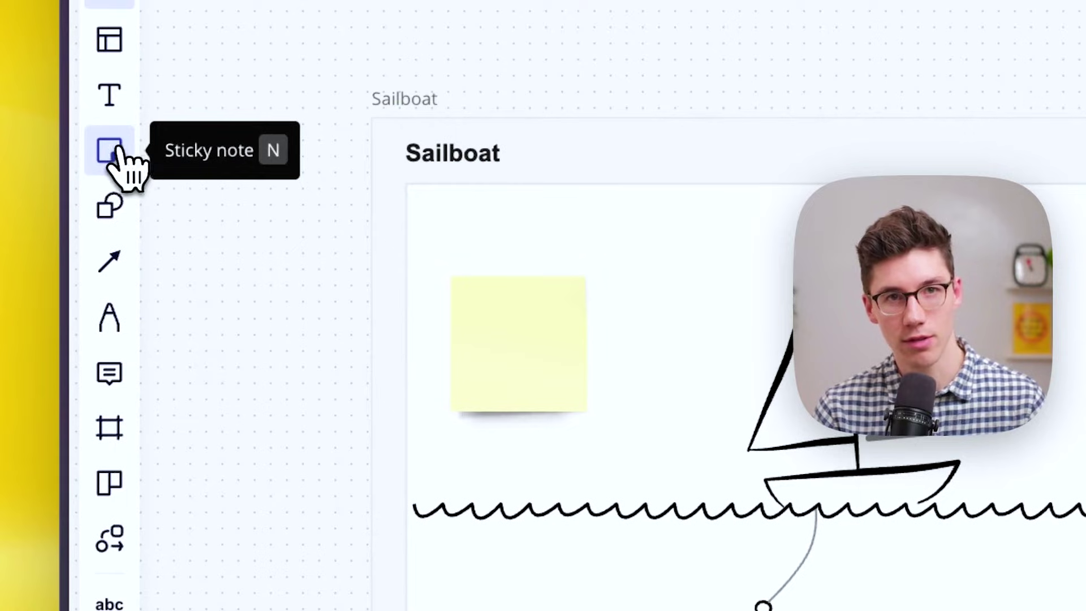
left_click(123, 163)
left_click(323, 249)
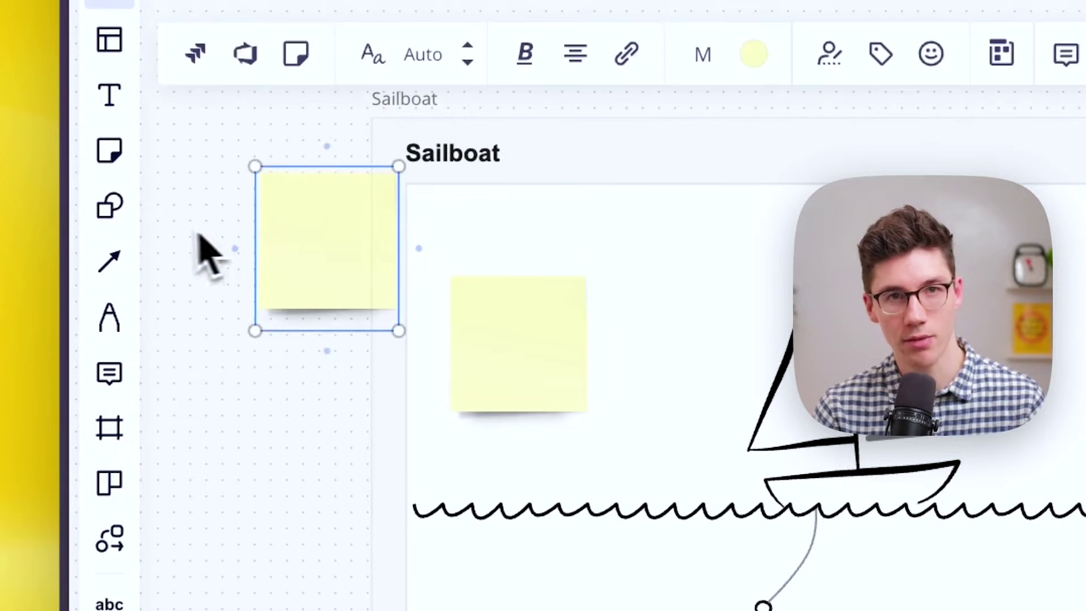
left_click(109, 211)
left_click(263, 392)
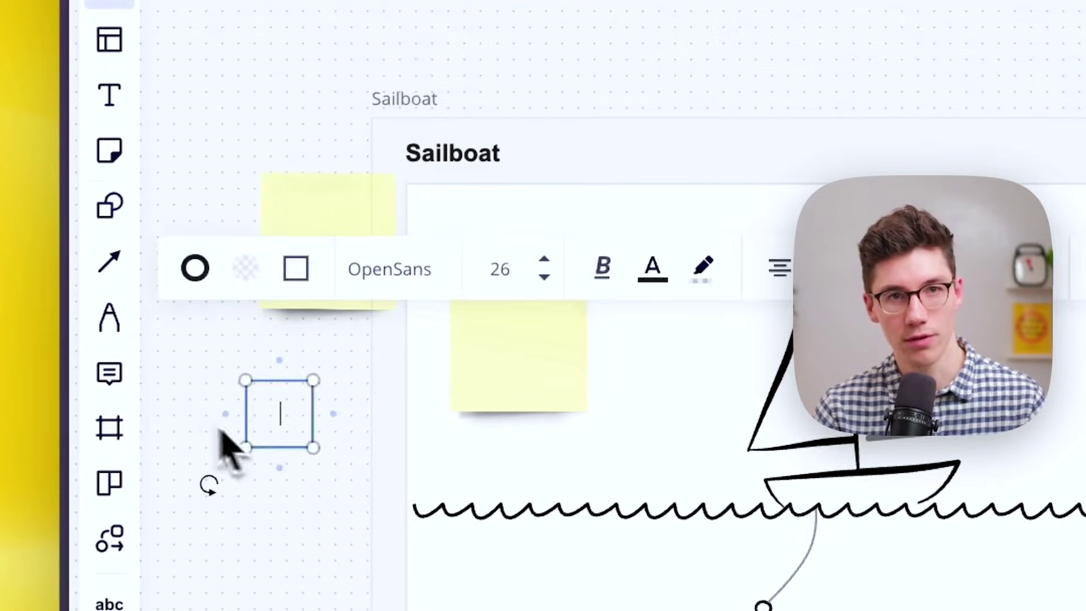
left_click_drag(331, 610, 300, 271)
key("Delete")
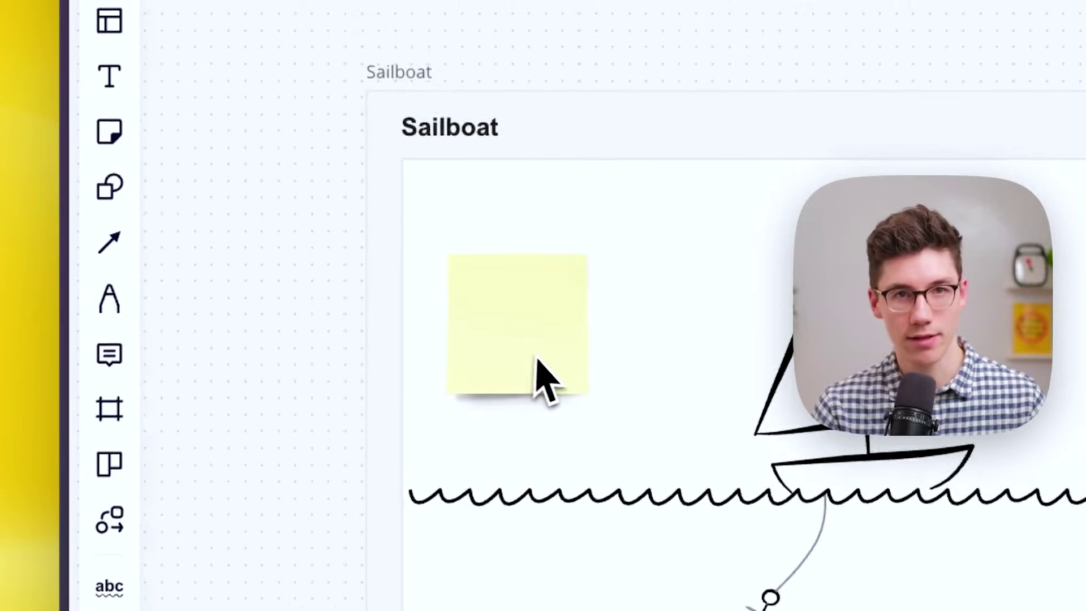
scroll(541, 375, "down", 2)
scroll(531, 353, "up", 5)
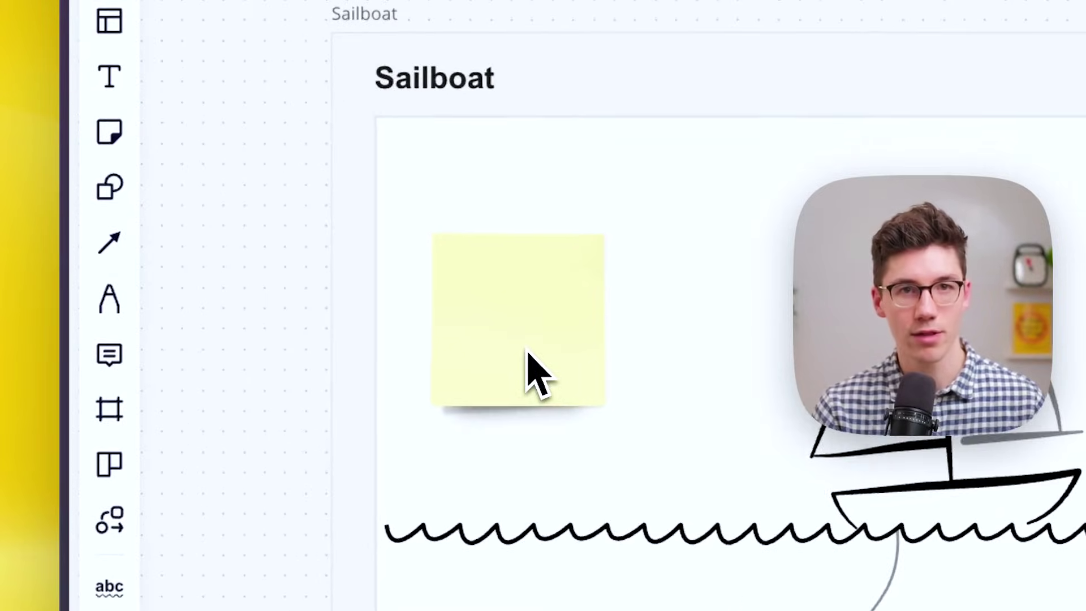
Make the sticky note pink, label it 'Text', and move it toward the frame's top left.
left_click(532, 345)
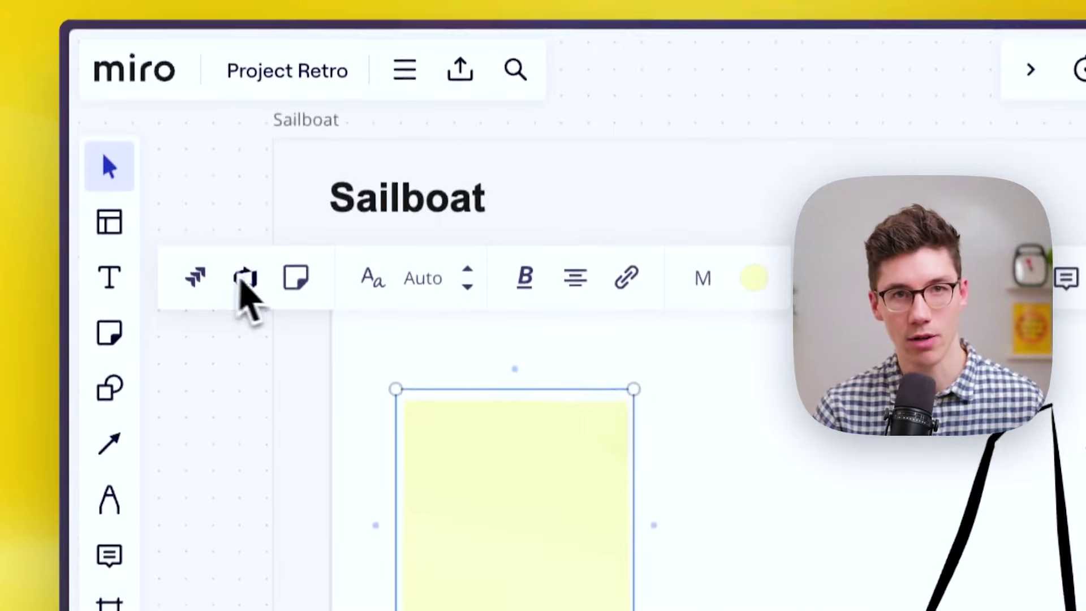
left_click(754, 278)
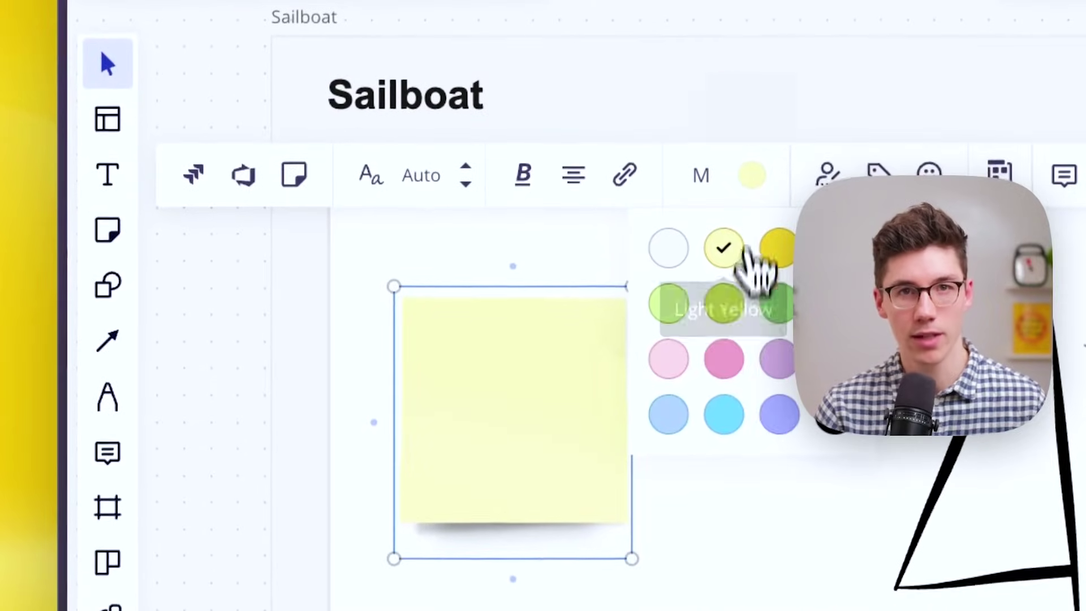
left_click(724, 358)
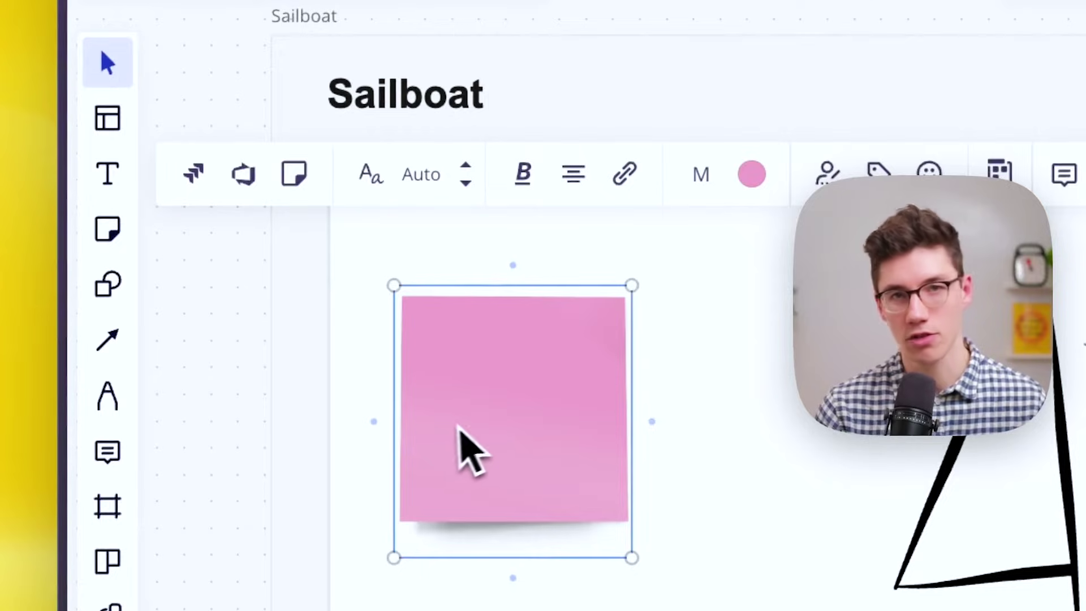
left_click(502, 412)
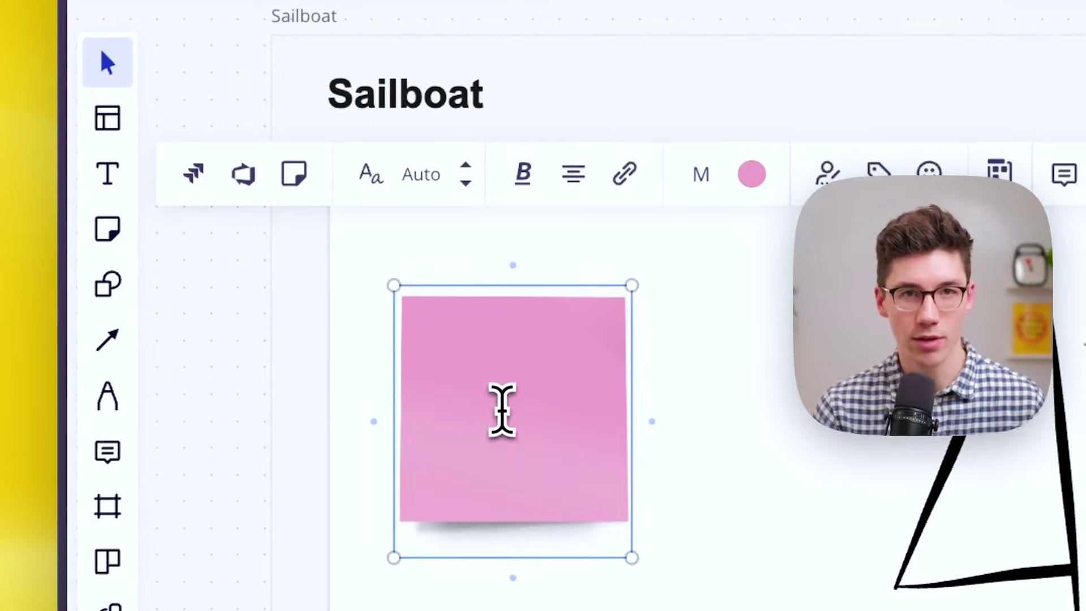
type("Text")
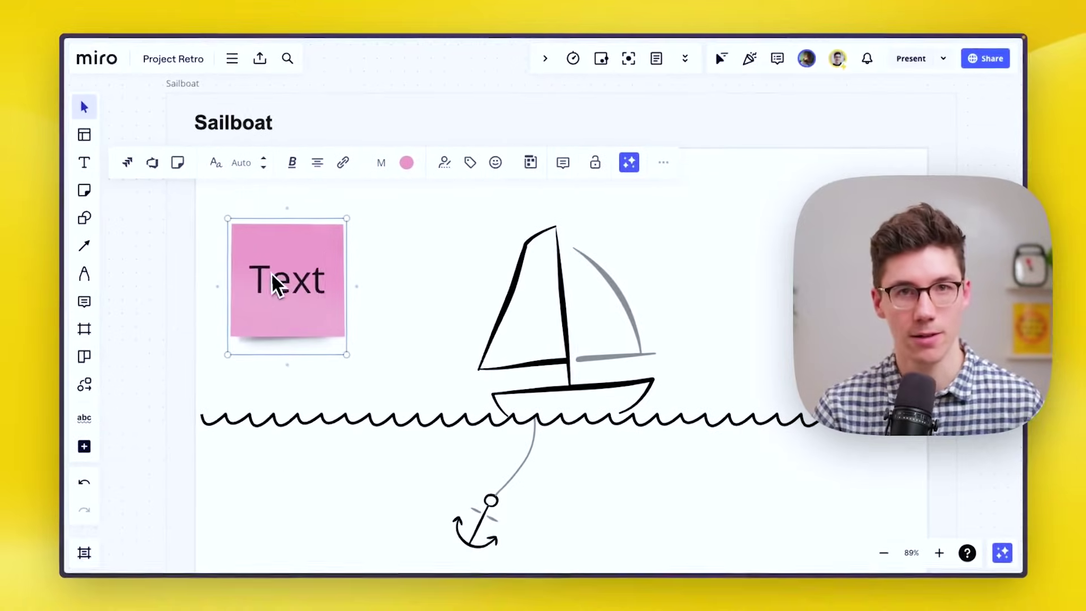
left_click(158, 315)
left_click_drag(284, 293, 277, 275)
Add a second sticky note 'Text 2' with Ctrl+Enter and place it right of 'Text'.
left_click(293, 276)
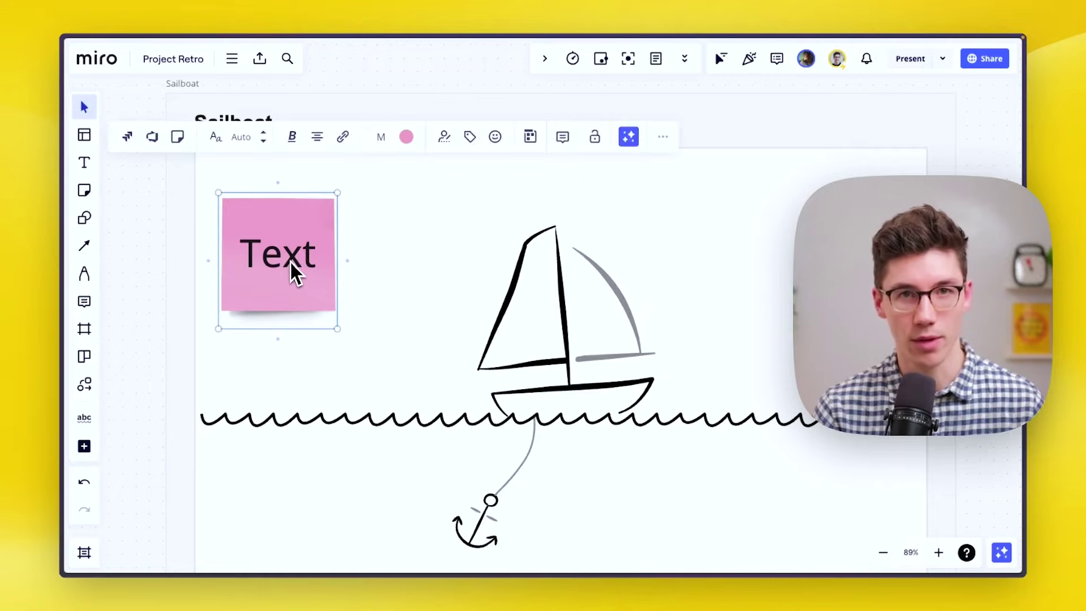
left_click(311, 253)
left_click(314, 251)
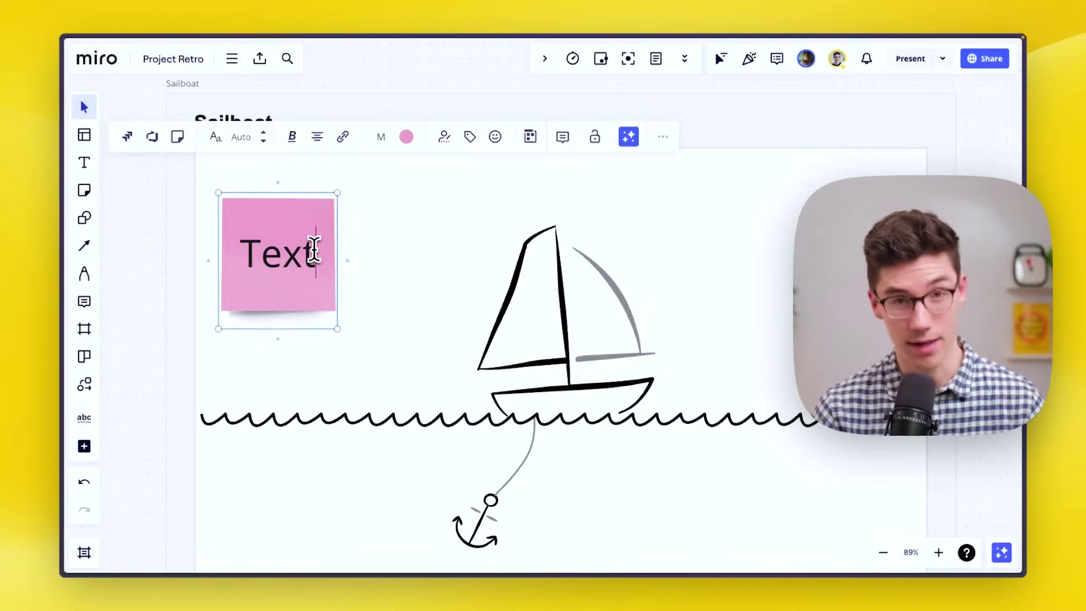
key("ctrl+Return")
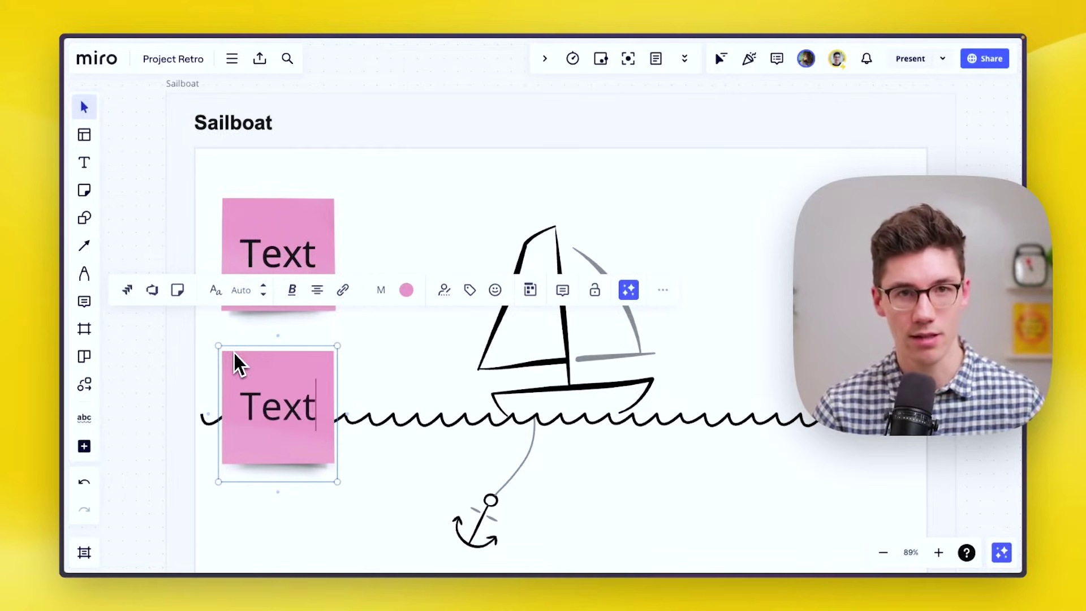
type("Text 2")
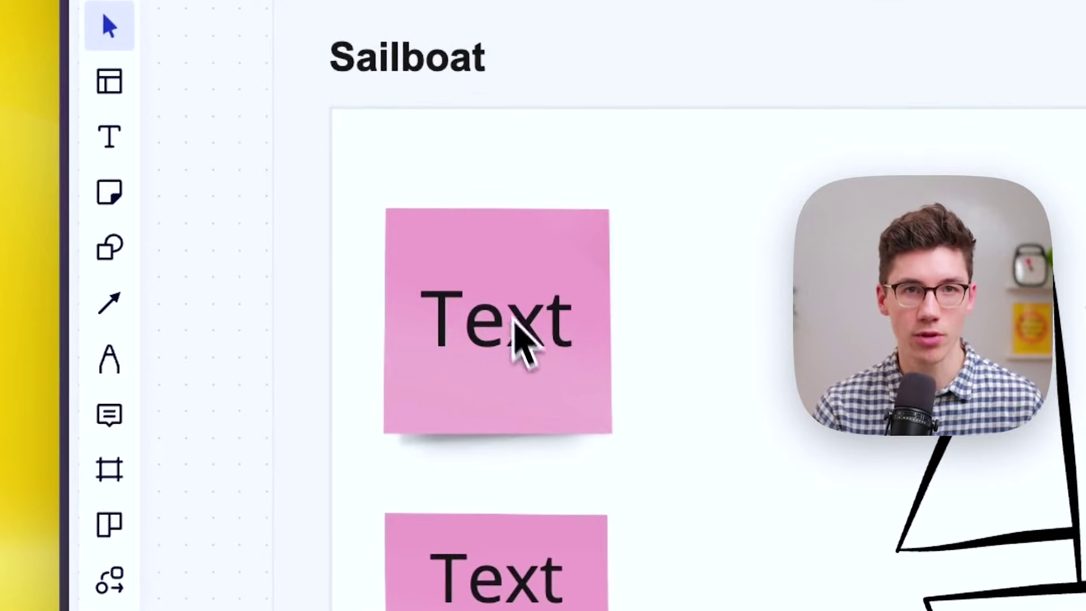
mouse_move(498, 345)
left_mouse_down()
mouse_move(650, 279)
mouse_move(460, 407)
mouse_move(536, 410)
mouse_move(502, 345)
left_mouse_up()
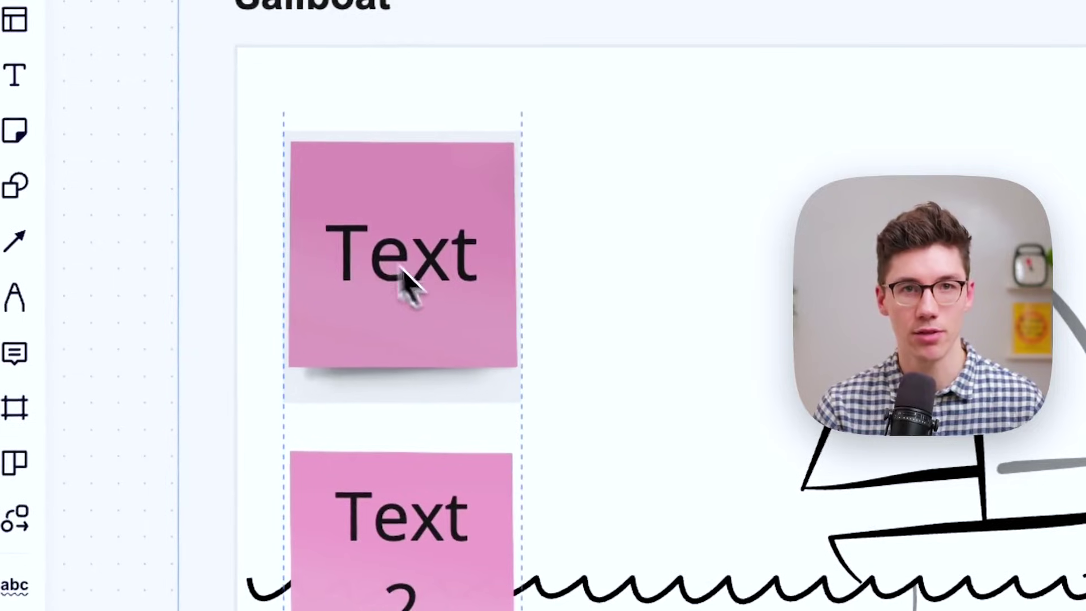
left_click_drag(409, 283, 400, 256)
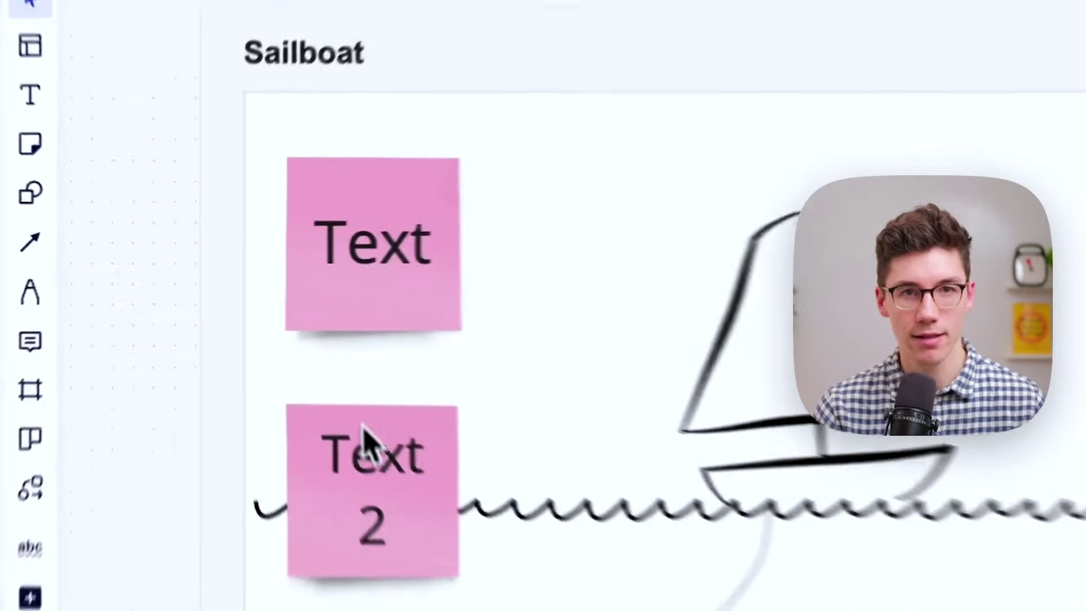
left_click_drag(365, 438, 567, 207)
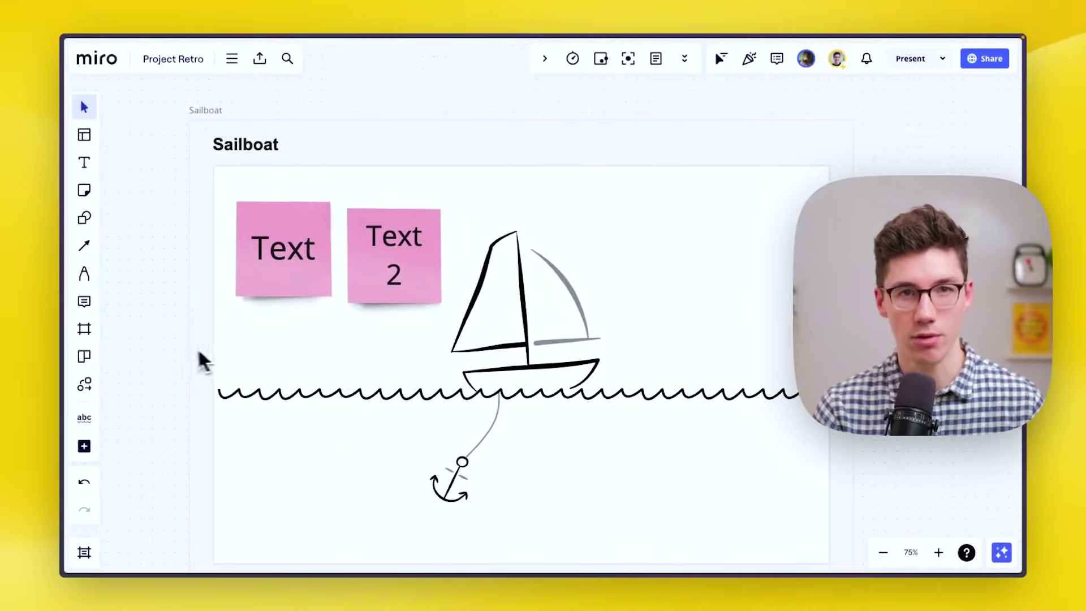
left_click_drag(160, 339, 116, 308)
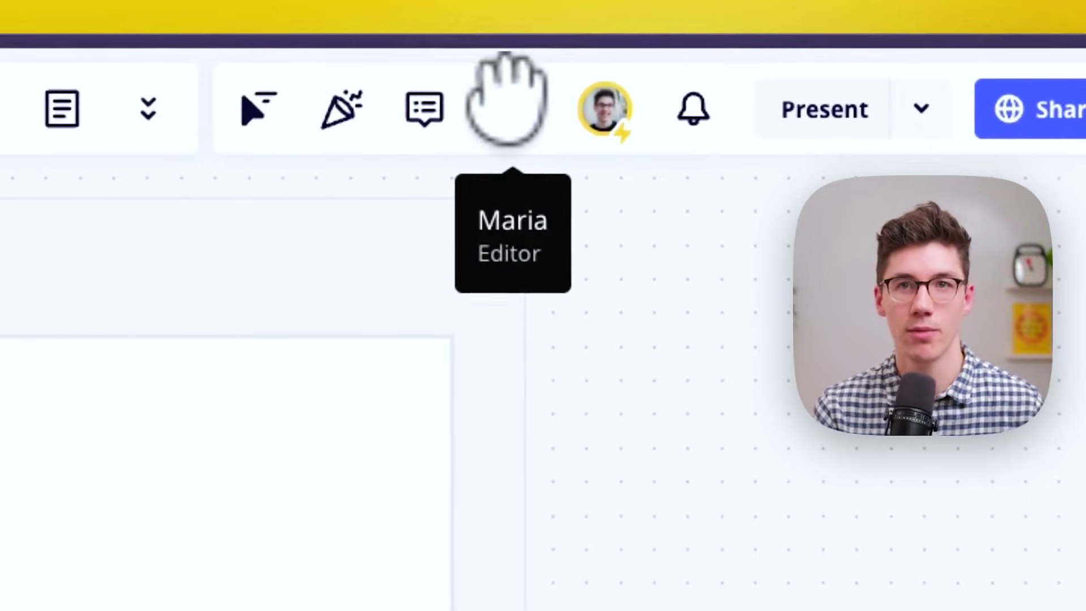
Turn on collaborators' cursors, follow a collaborator, then use Bring everyone to me.
left_click(260, 142)
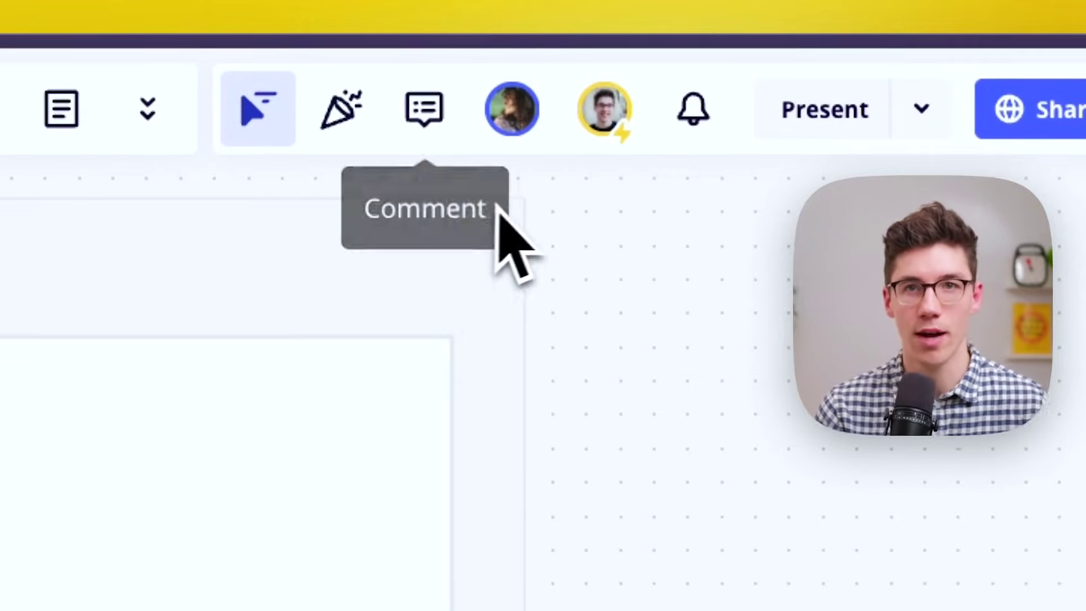
left_click(518, 126)
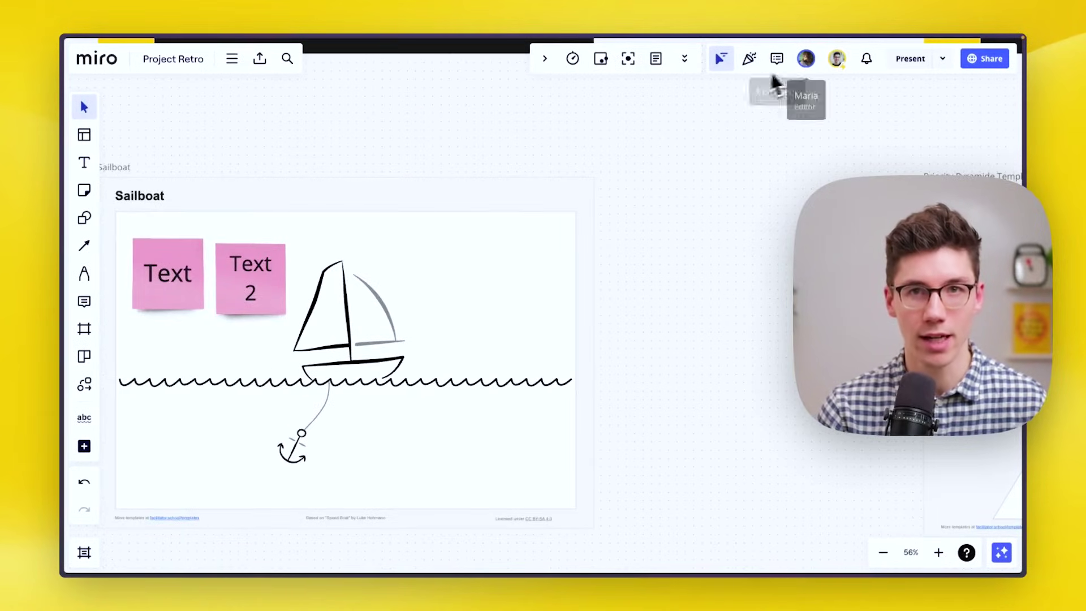
left_click(837, 61)
left_click(861, 136)
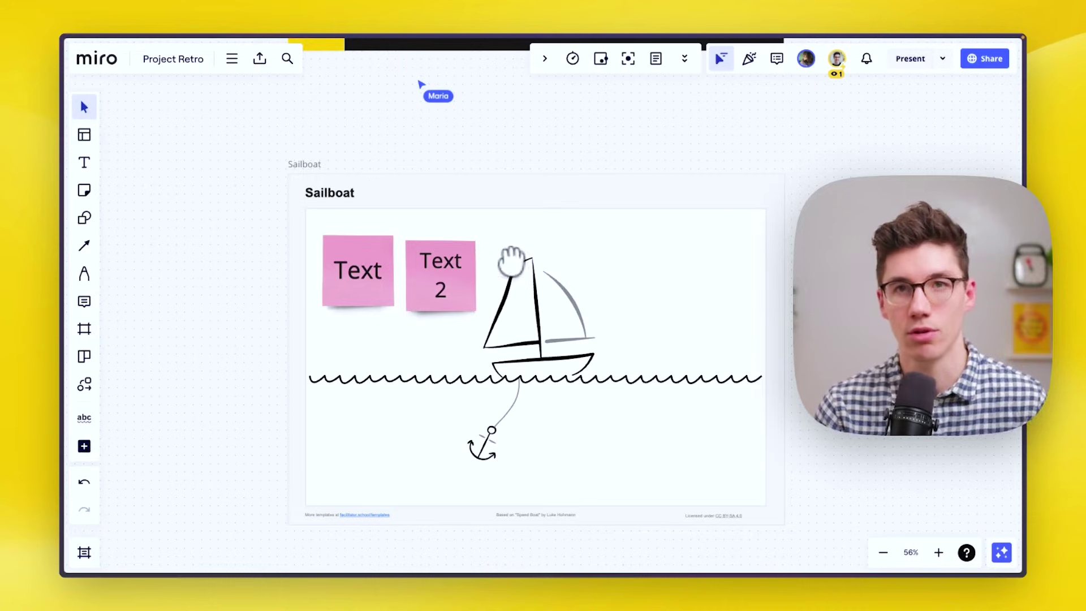
Send a thumbs-up and a fire reaction to the board.
left_click(749, 59)
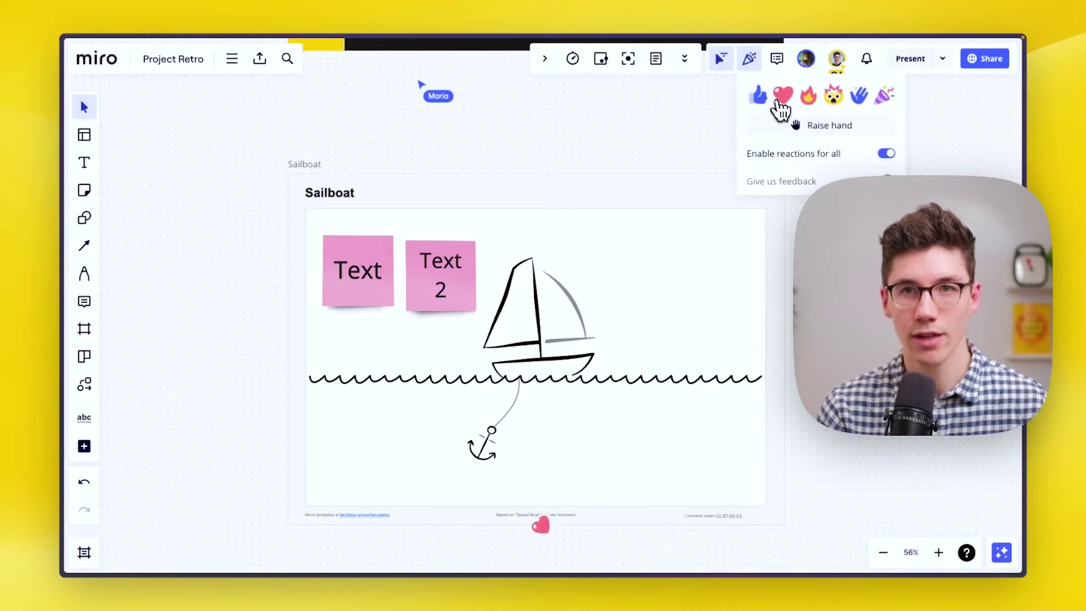
left_click(759, 96)
left_click(809, 96)
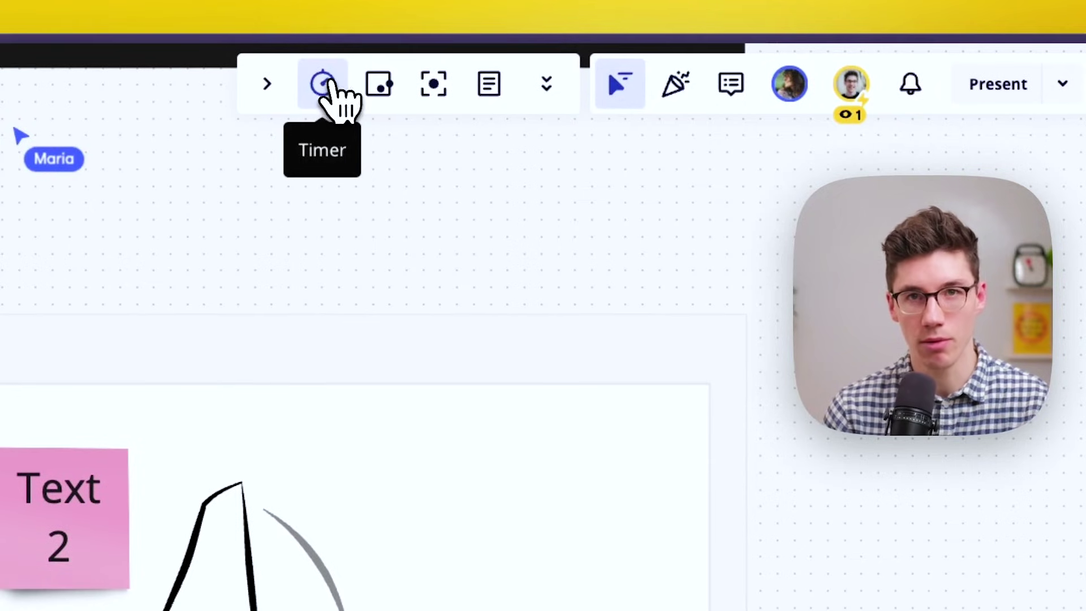
Try the timer and voting panels, close the note panel, and show the frames list.
left_click(325, 85)
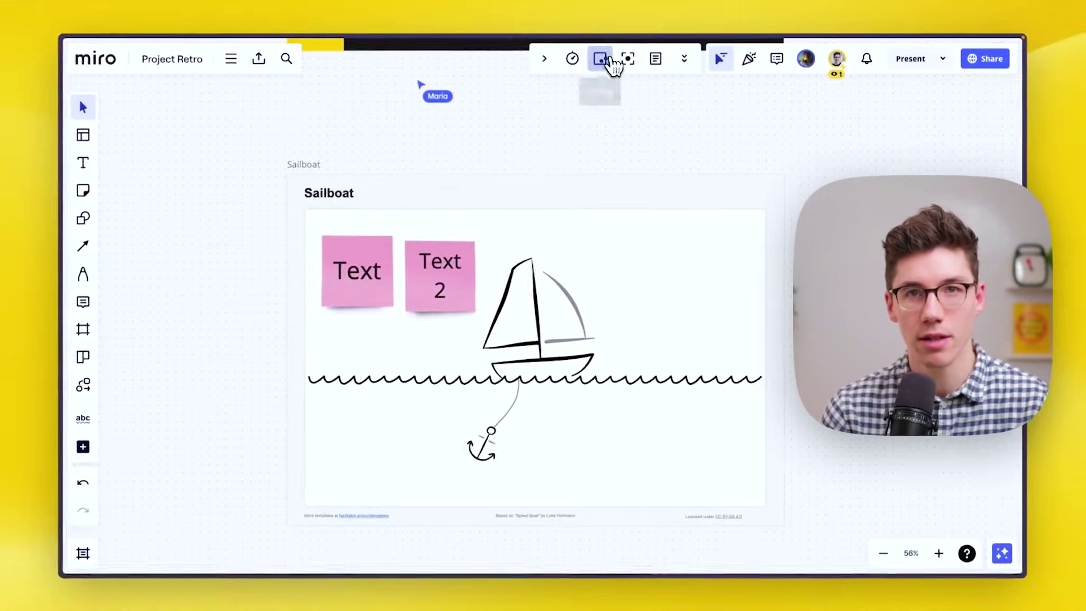
left_click(611, 62)
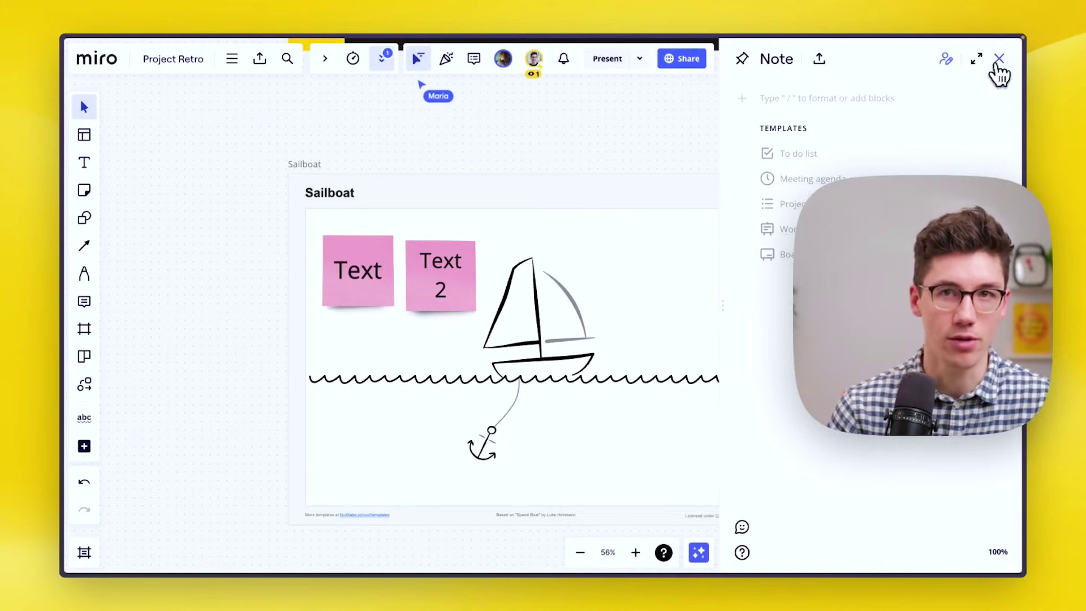
left_click(1000, 60)
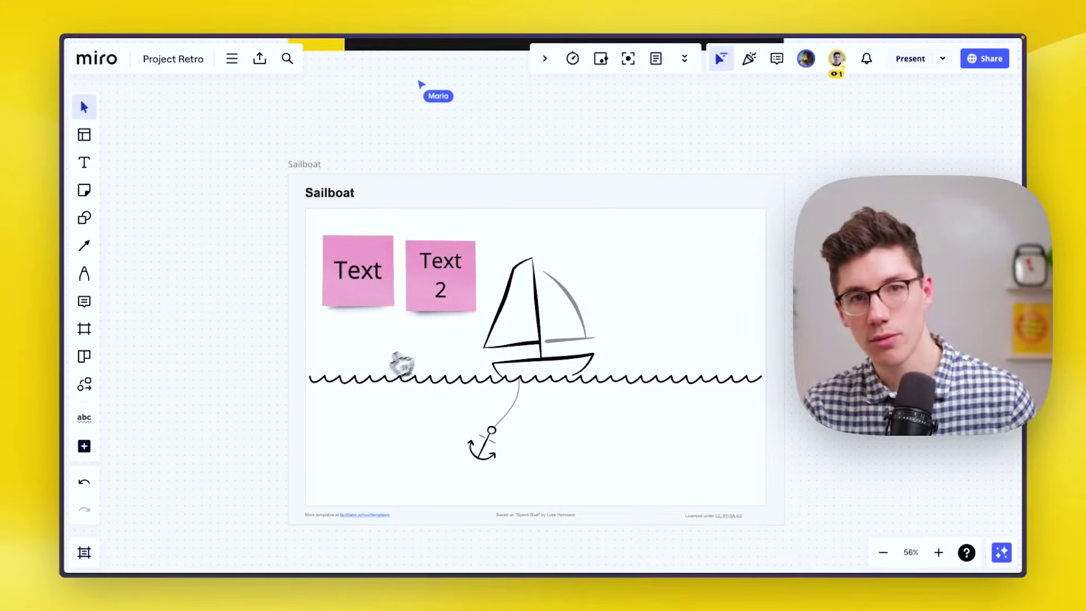
left_click(83, 552)
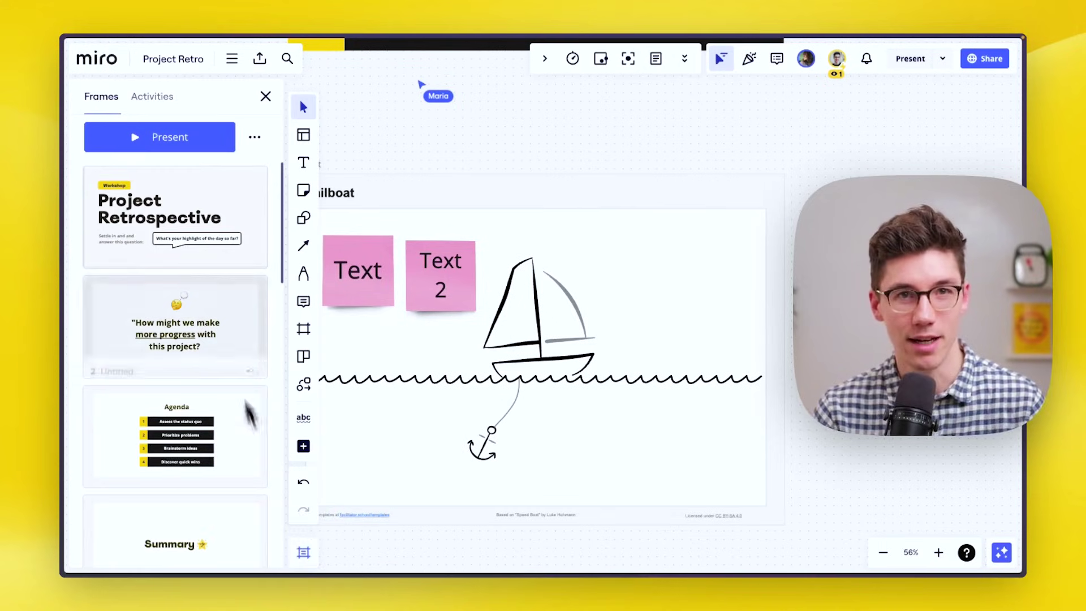
Scroll the frames list, jump to 'Thanks for joining & your contribution!', then close the list.
scroll(197, 266, "down", 4)
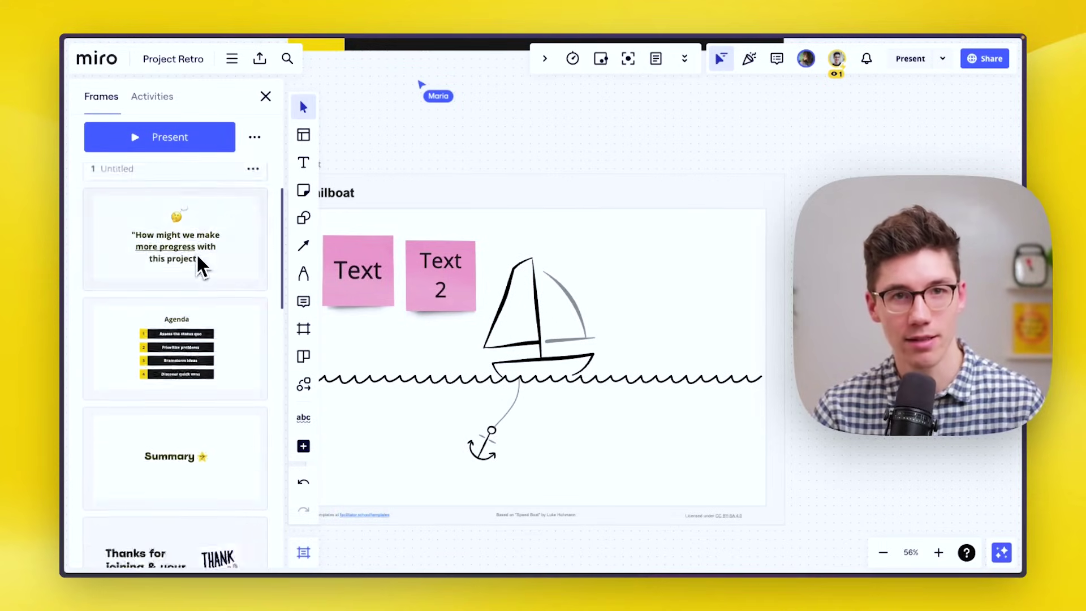
scroll(193, 278, "down", 1)
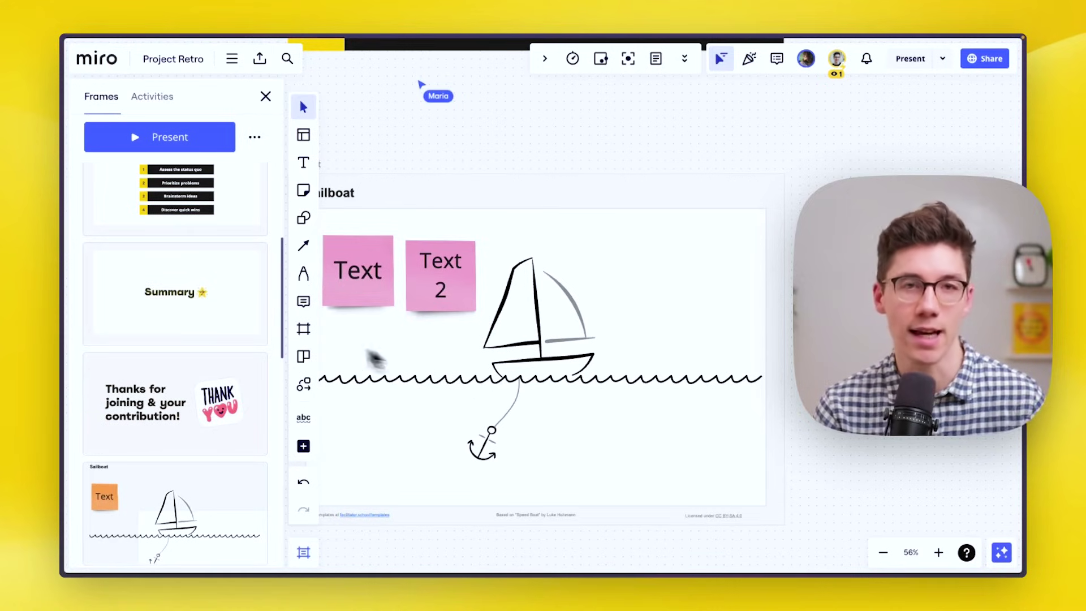
left_click(182, 412)
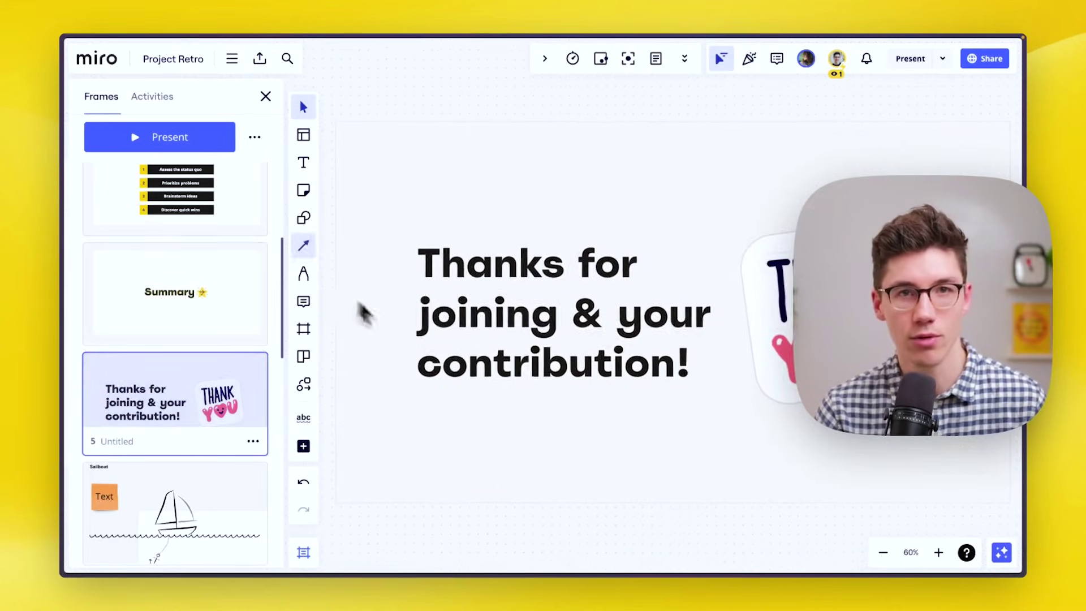
left_click(266, 95)
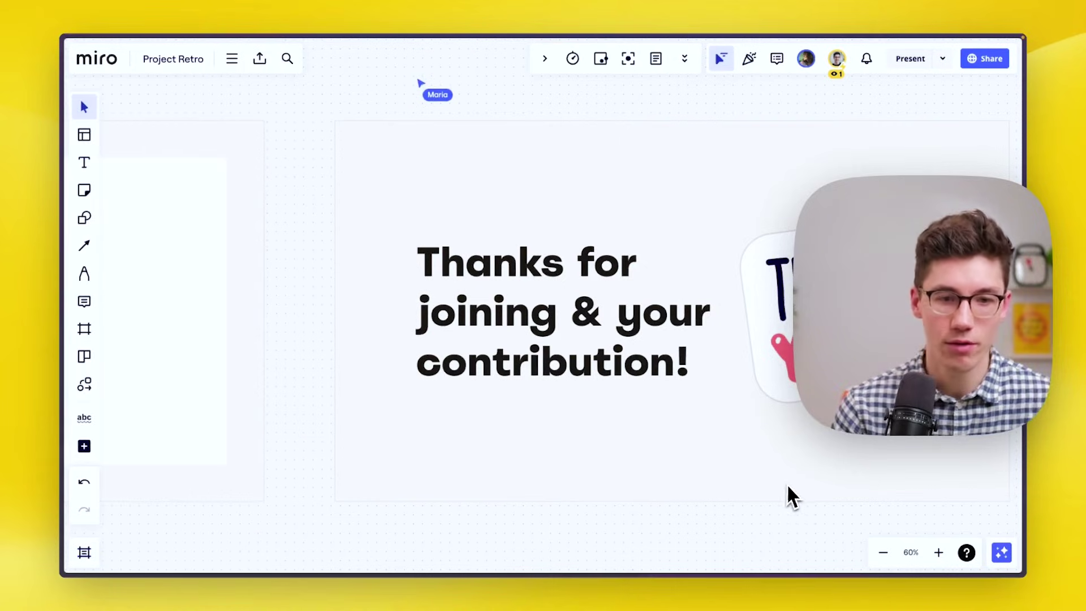